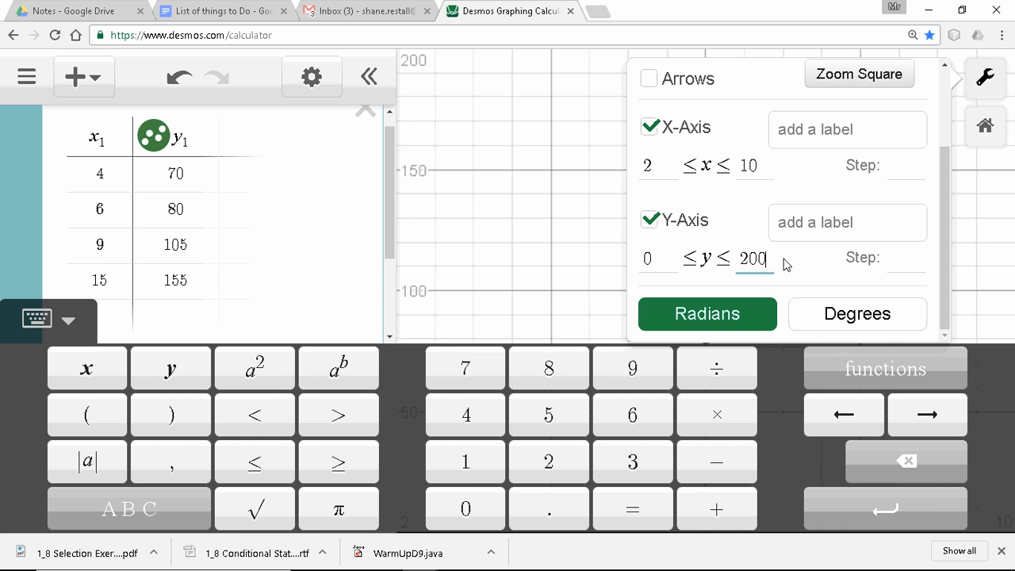
Step: Set the lower limit of the x-axis range to -1 in the graph settings
{"action": "left_click", "coordinate": [547, 275]}
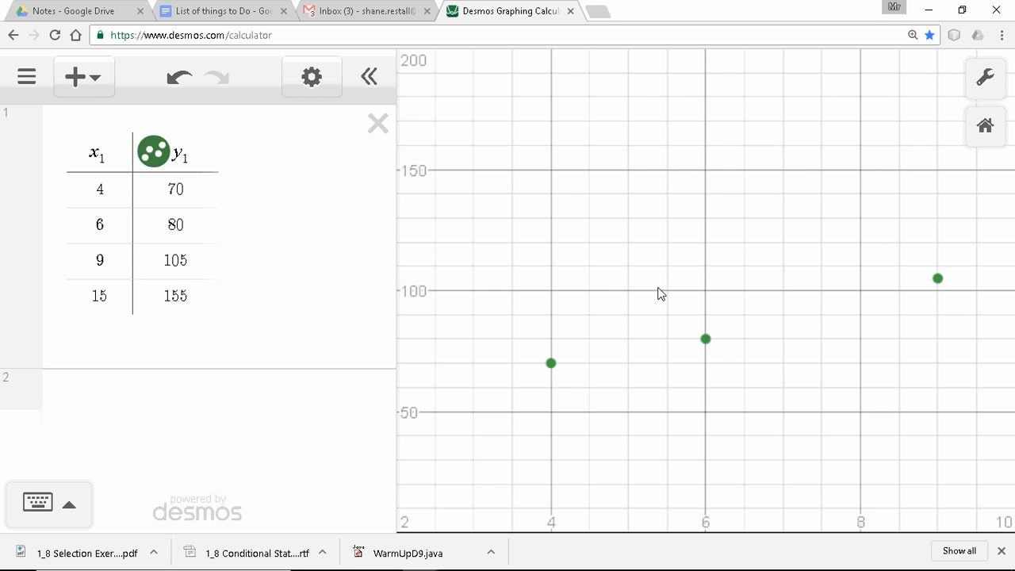
{"action": "left_click_drag", "start_coordinate": [659, 293], "coordinate": [767, 252]}
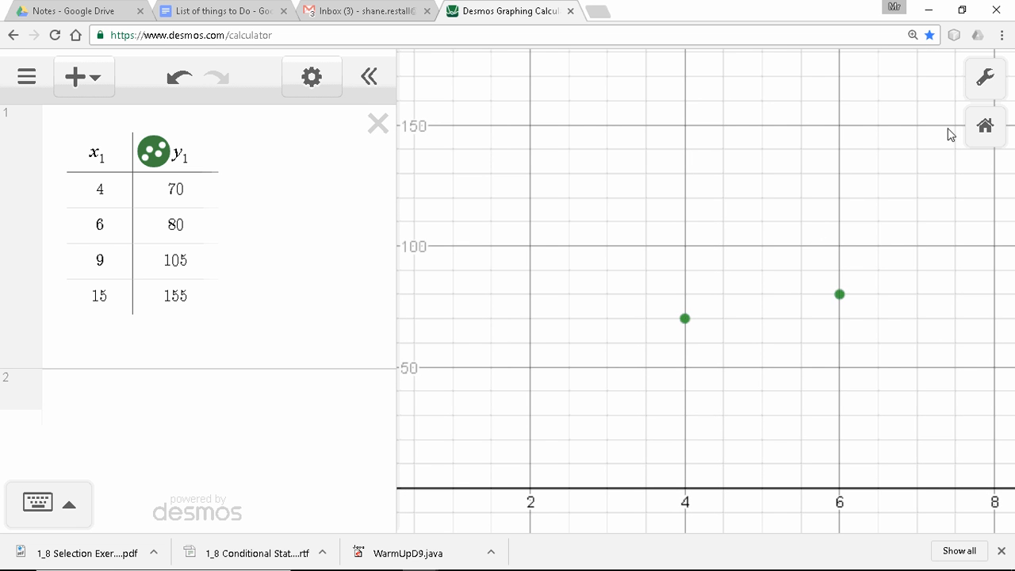
{"action": "left_click", "coordinate": [995, 81]}
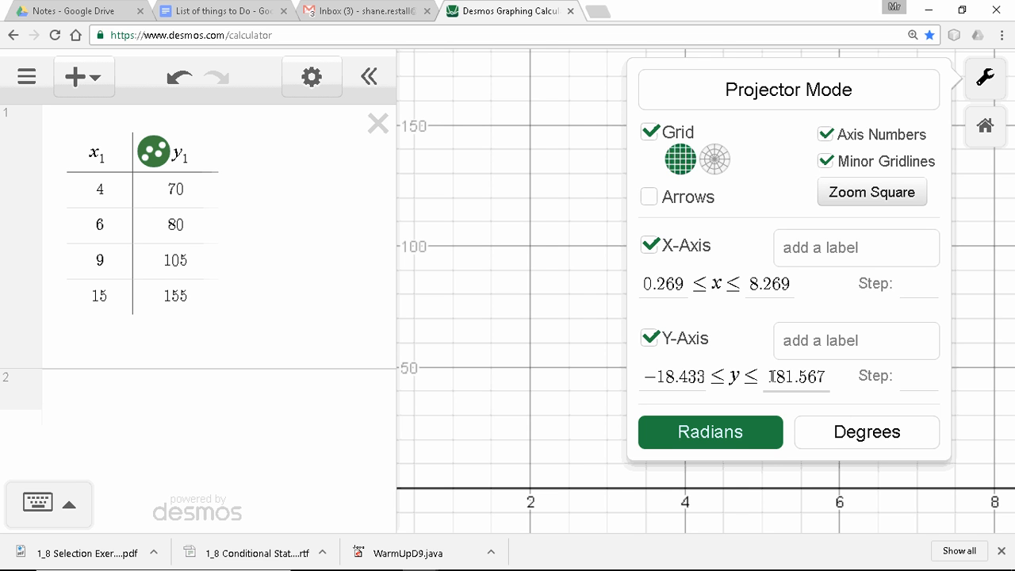
{"action": "left_click", "coordinate": [682, 286]}
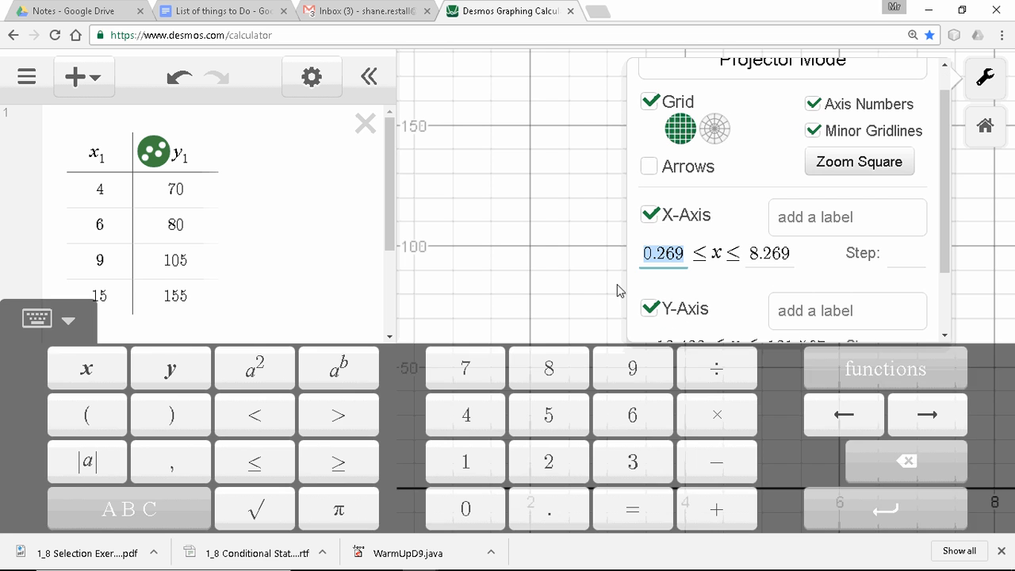
{"action": "type", "text": "-1"}
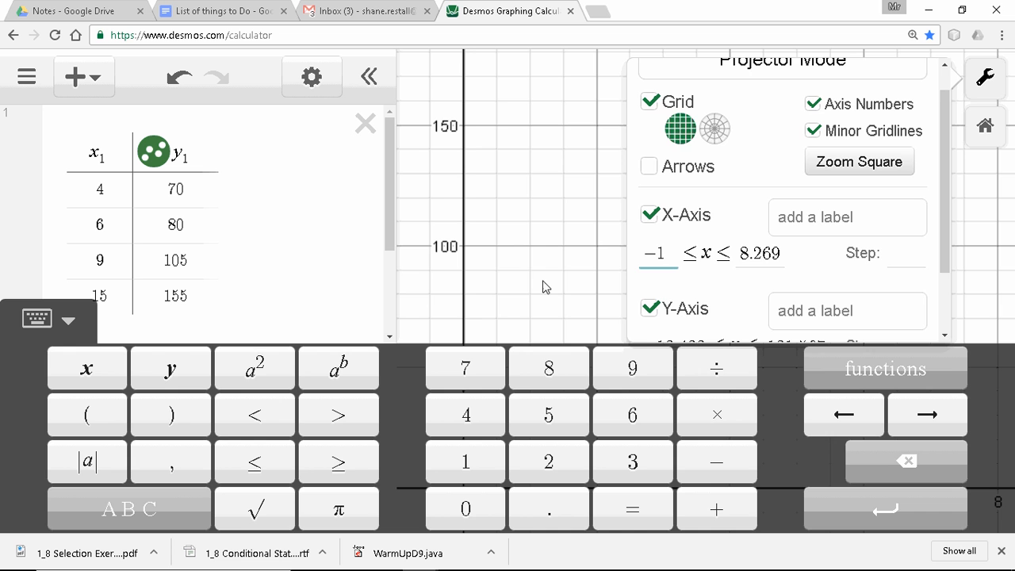
{"action": "left_click", "coordinate": [527, 283]}
{"action": "left_click_drag", "start_coordinate": [645, 310], "coordinate": [533, 299]}
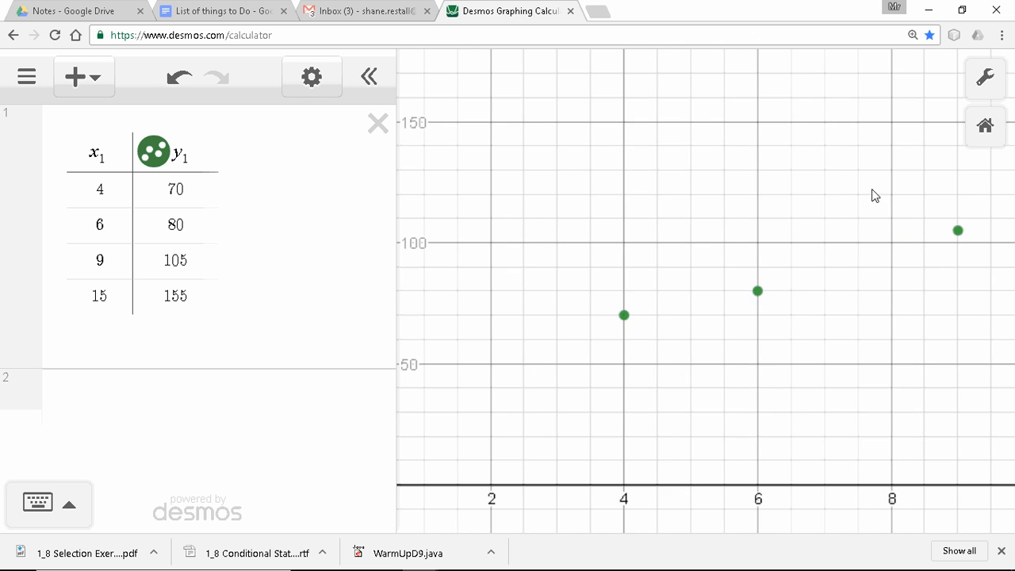
Step: Set the upper limit of the x-axis range to 20 so the graph covers all four data points
{"action": "left_click", "coordinate": [985, 79]}
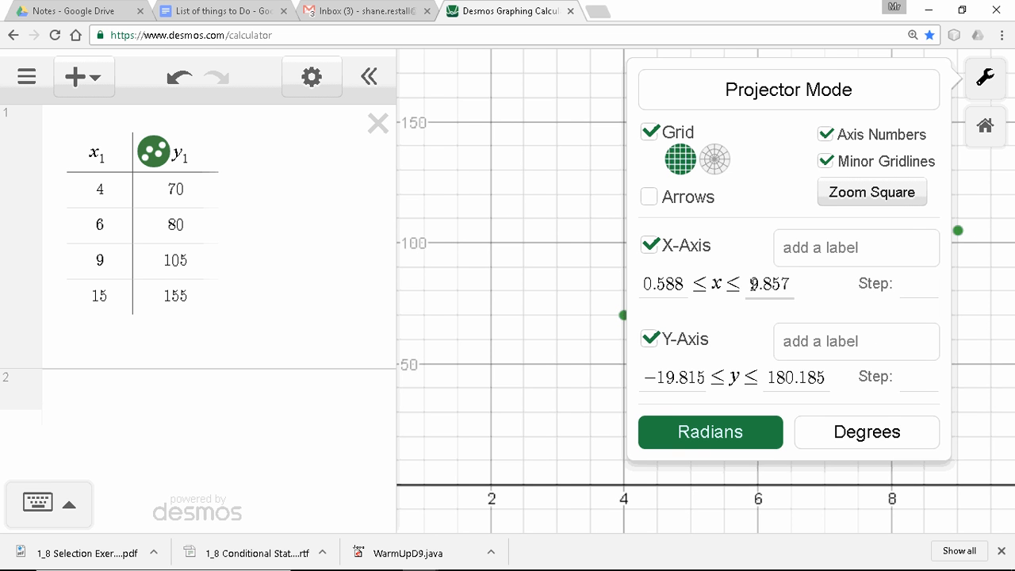
{"action": "left_click_drag", "start_coordinate": [751, 284], "coordinate": [811, 284]}
{"action": "type", "text": "20"}
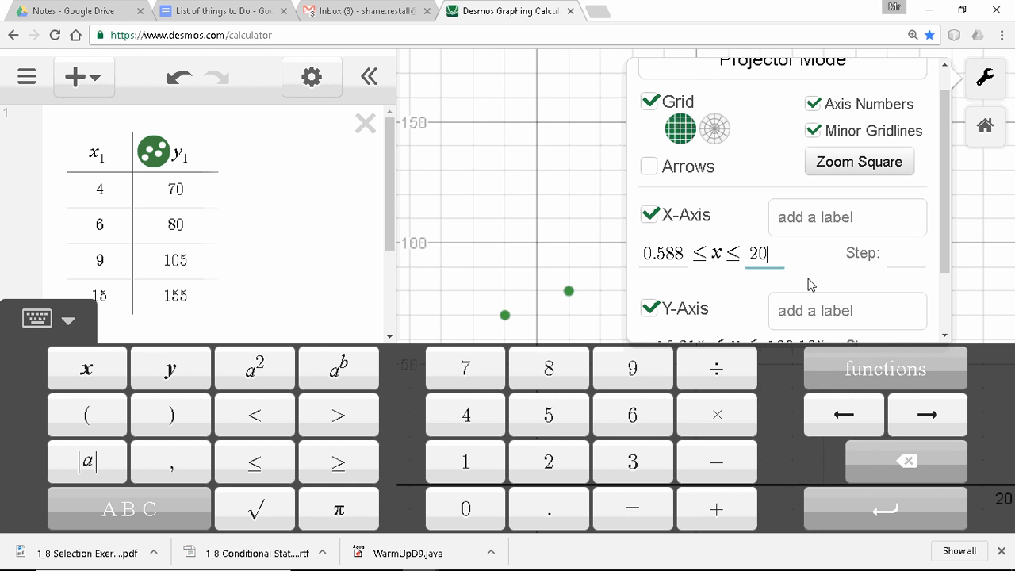
{"action": "left_click", "coordinate": [559, 210]}
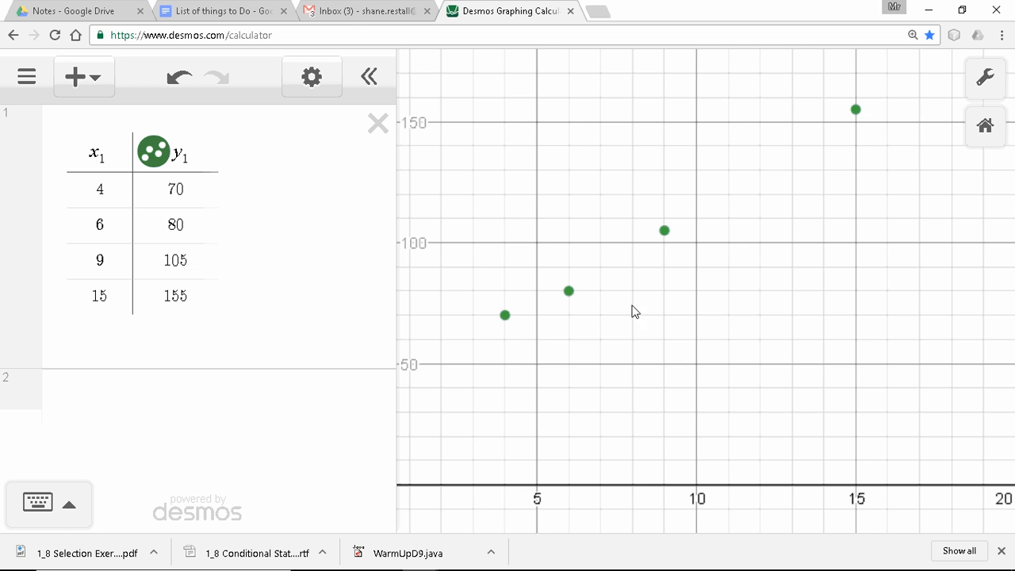
{"action": "left_click_drag", "start_coordinate": [651, 301], "coordinate": [690, 312]}
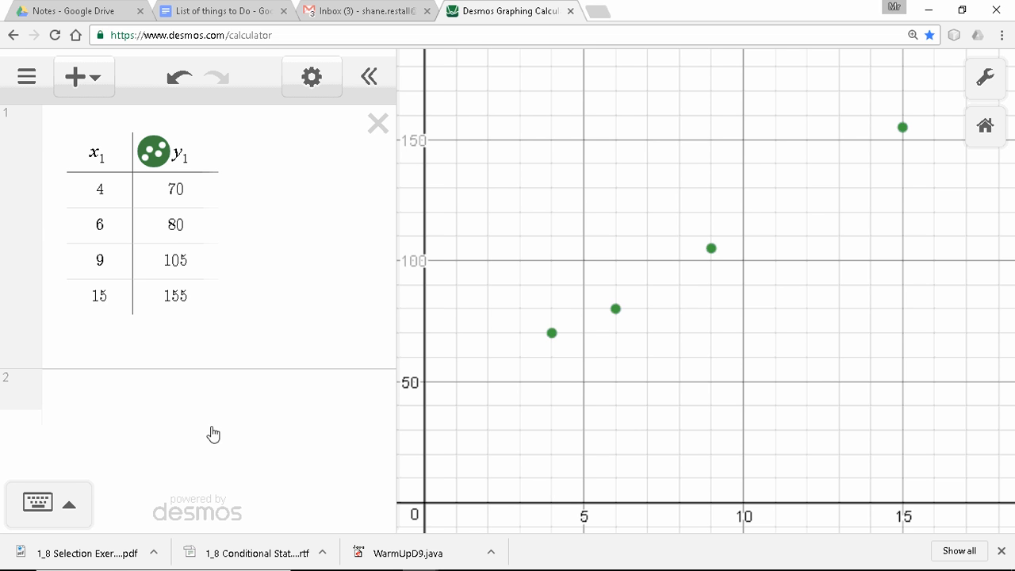
Step: Switch to SMART Notebook to check the Desmos form of the linear regression formula, and return to the Desmos calculator
{"action": "mouse_move", "coordinate": [347, 568]}
{"action": "left_click", "coordinate": [494, 555]}
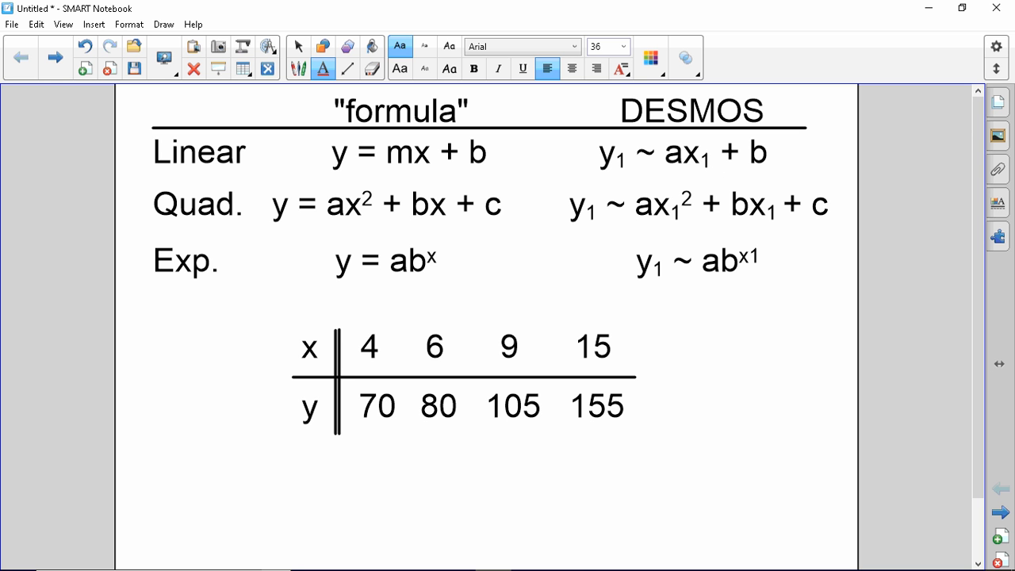
{"action": "mouse_move", "coordinate": [420, 559]}
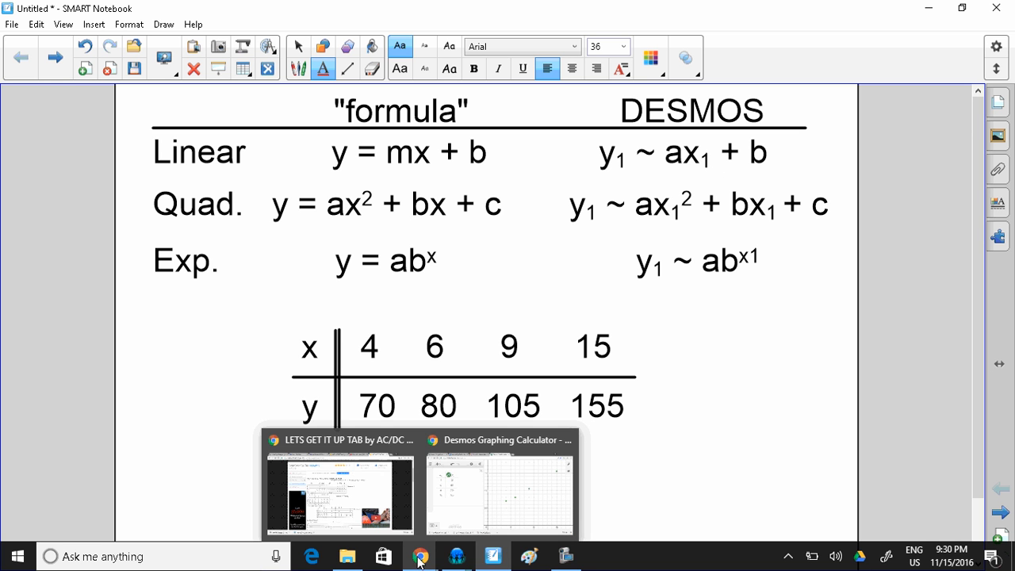
{"action": "left_click", "coordinate": [500, 488]}
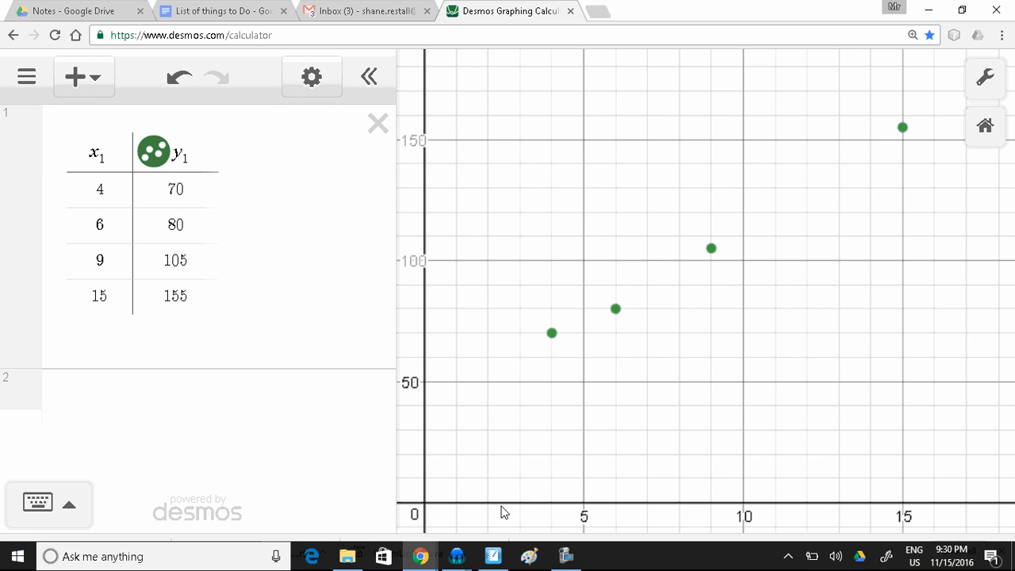
Step: Enter the linear regression y₁ ~ ax₁ + b as the second expression, below the data table
{"action": "left_click", "coordinate": [91, 404]}
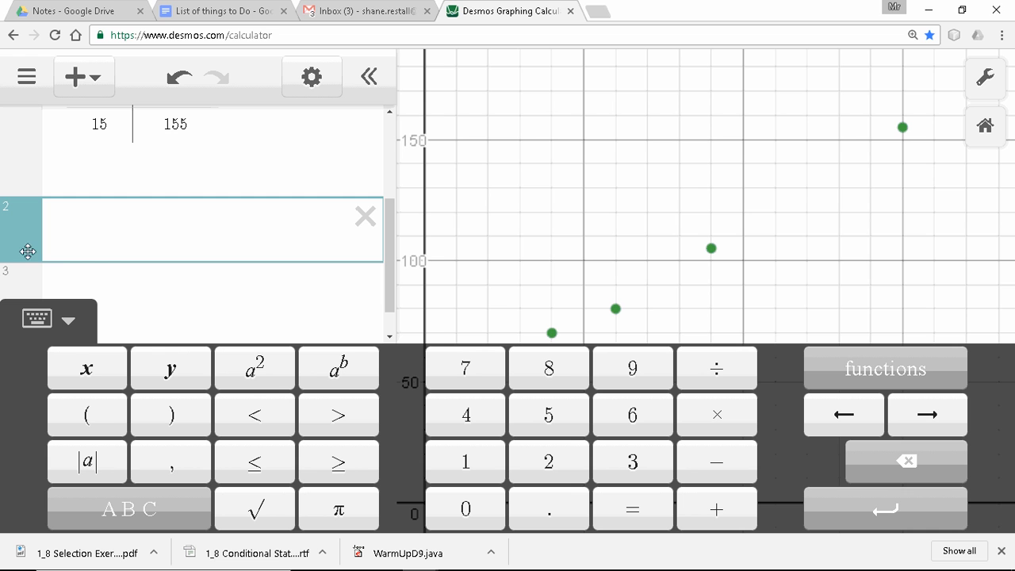
{"action": "left_click", "coordinate": [171, 372]}
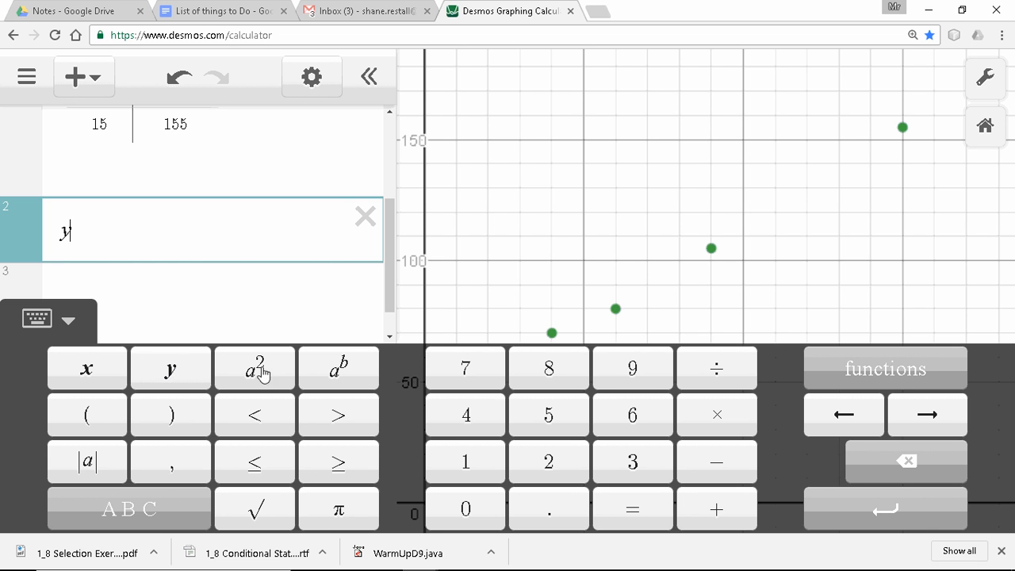
{"action": "left_click", "coordinate": [470, 464]}
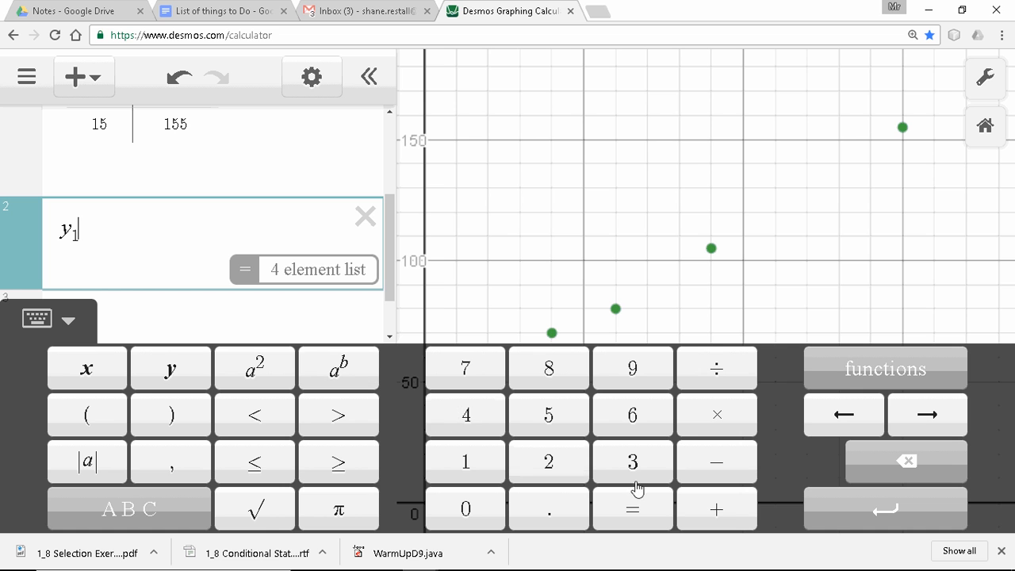
{"action": "left_click", "coordinate": [132, 508]}
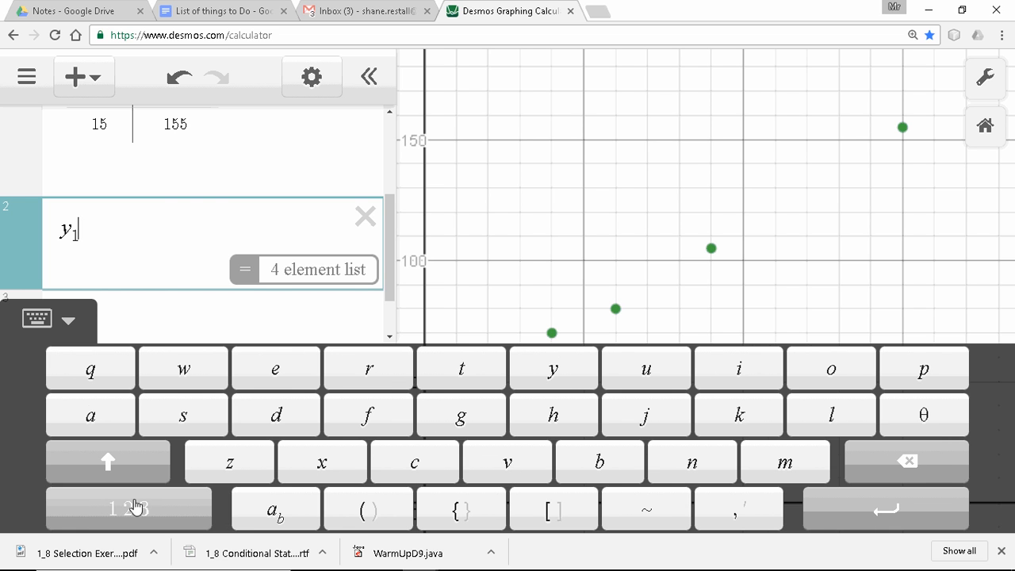
{"action": "left_click", "coordinate": [676, 508]}
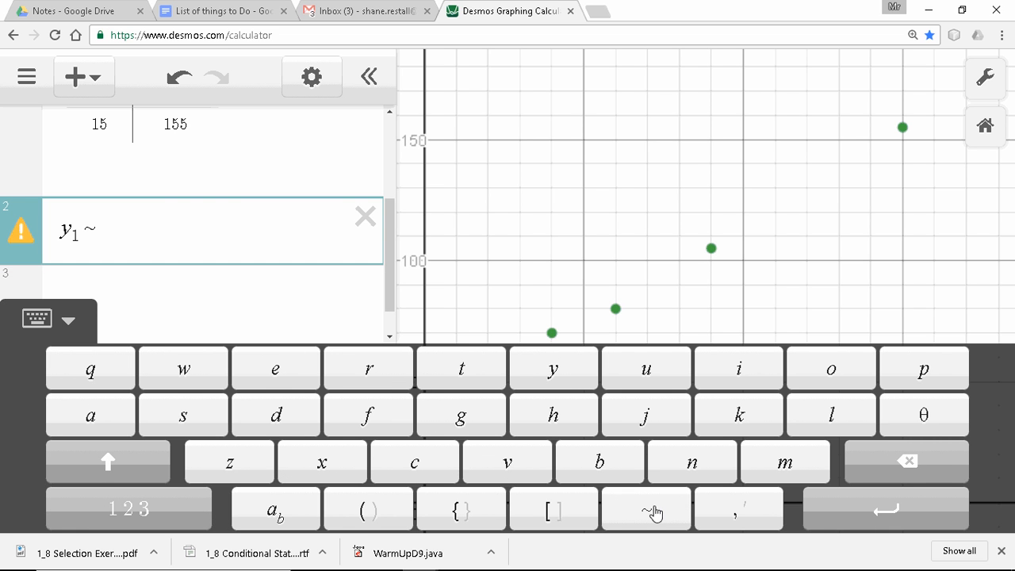
{"action": "left_click", "coordinate": [107, 418]}
{"action": "left_click", "coordinate": [317, 462]}
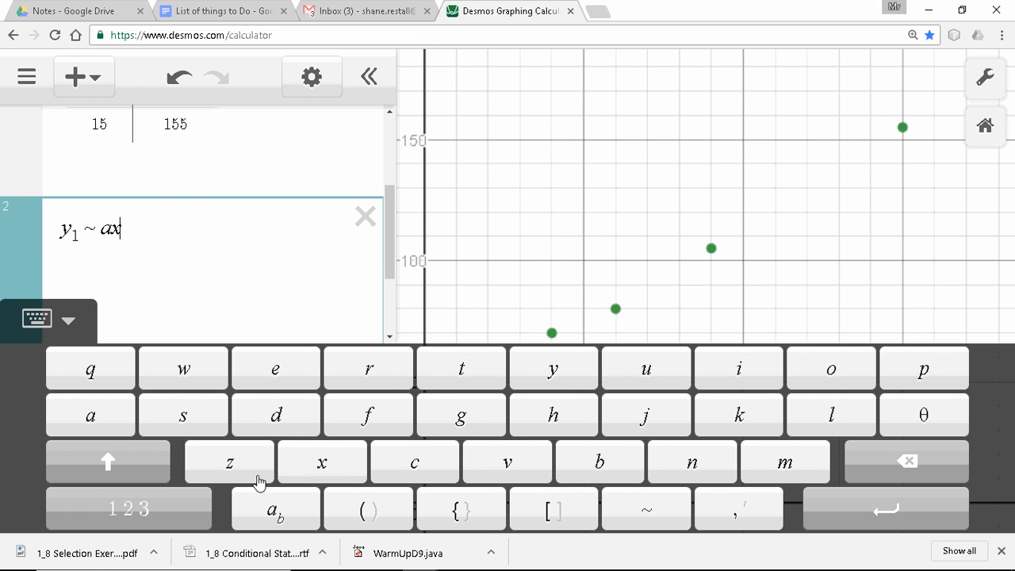
{"action": "left_click", "coordinate": [127, 507]}
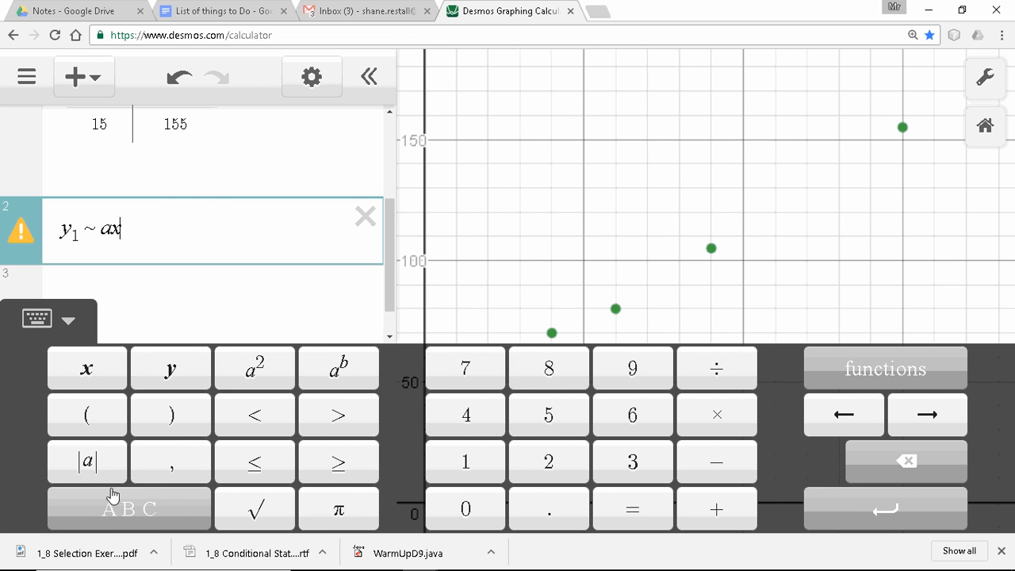
{"action": "left_click", "coordinate": [467, 462]}
{"action": "left_click", "coordinate": [716, 508]}
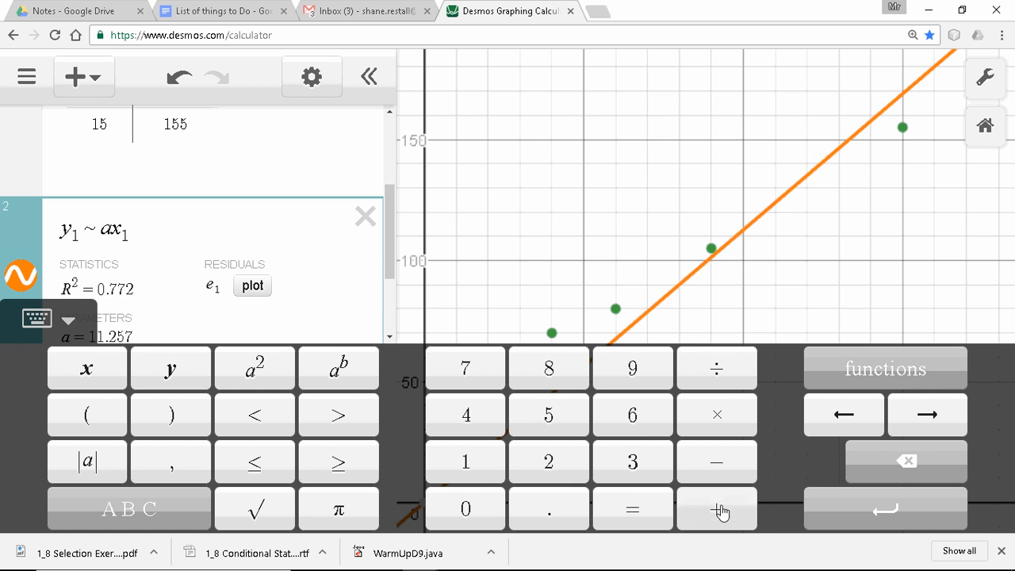
{"action": "left_click", "coordinate": [163, 505]}
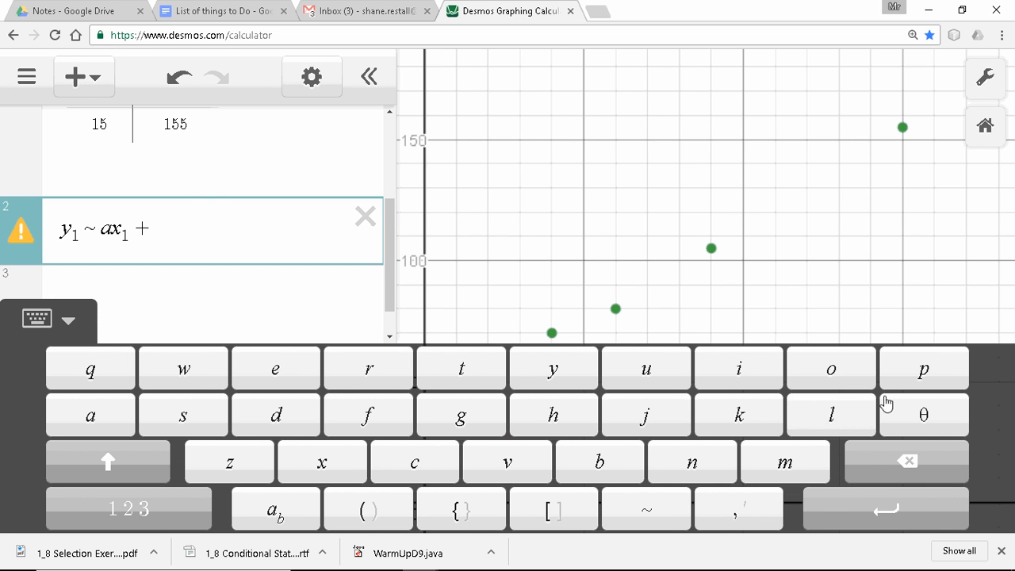
{"action": "left_click", "coordinate": [604, 465]}
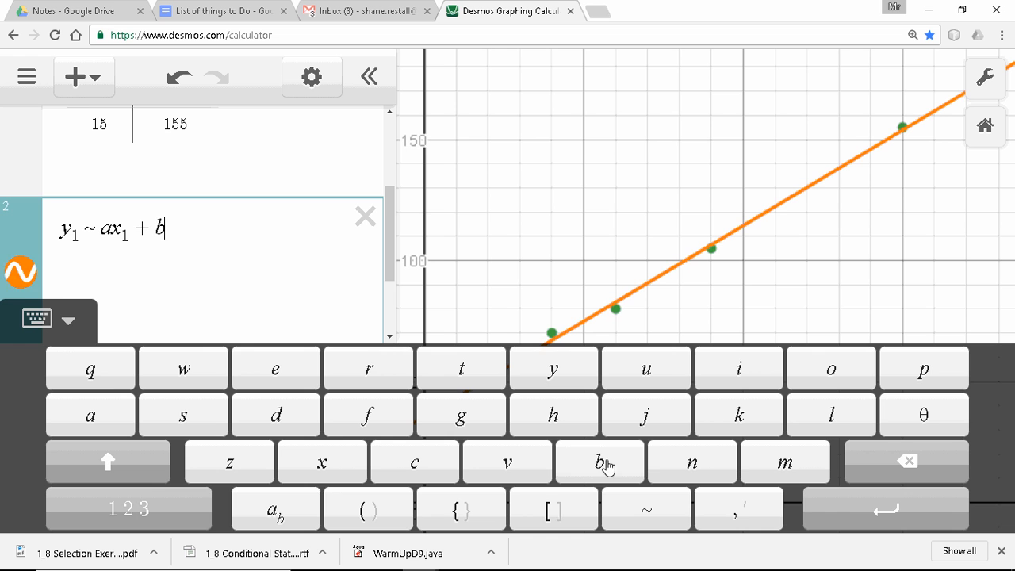
{"action": "left_click", "coordinate": [827, 296]}
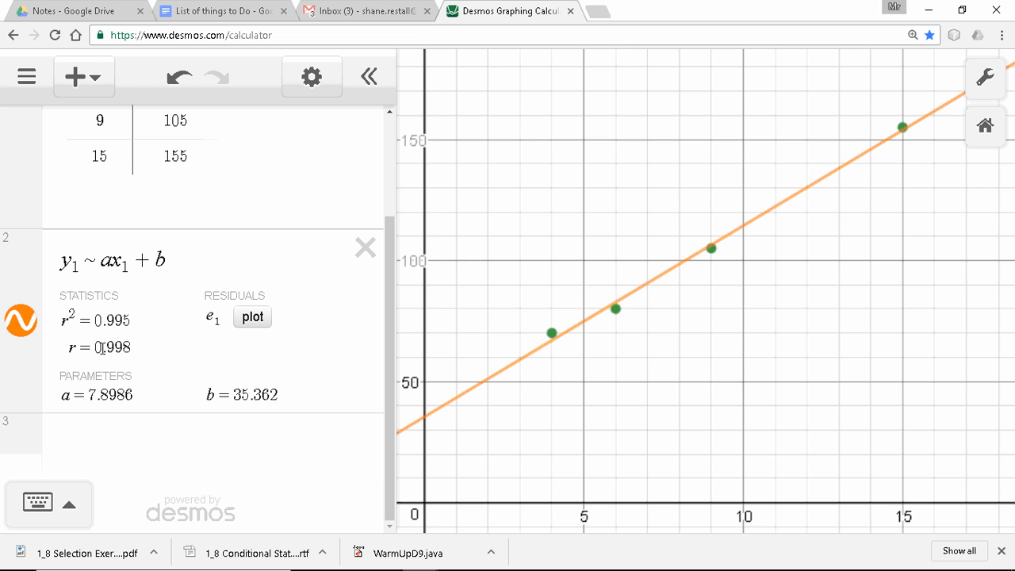
Step: Enter the quadratic regression y₁ ~ ax₁² + bx₁ + c as the third expression, below the linear regression
{"action": "left_click", "coordinate": [100, 441]}
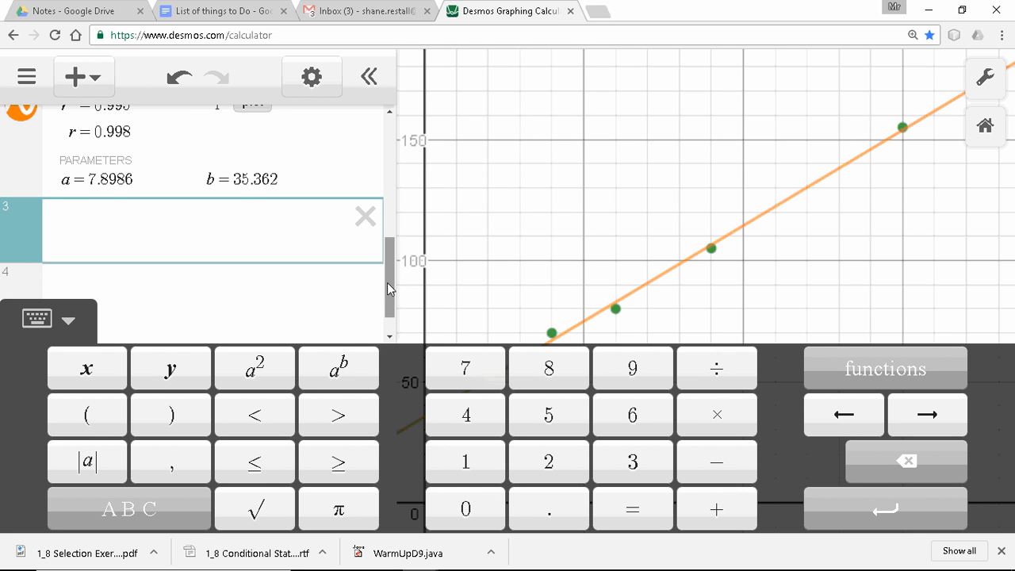
{"action": "mouse_move", "coordinate": [387, 283]}
{"action": "left_mouse_down"}
{"action": "mouse_move", "coordinate": [390, 211]}
{"action": "mouse_move", "coordinate": [396, 271]}
{"action": "left_mouse_up"}
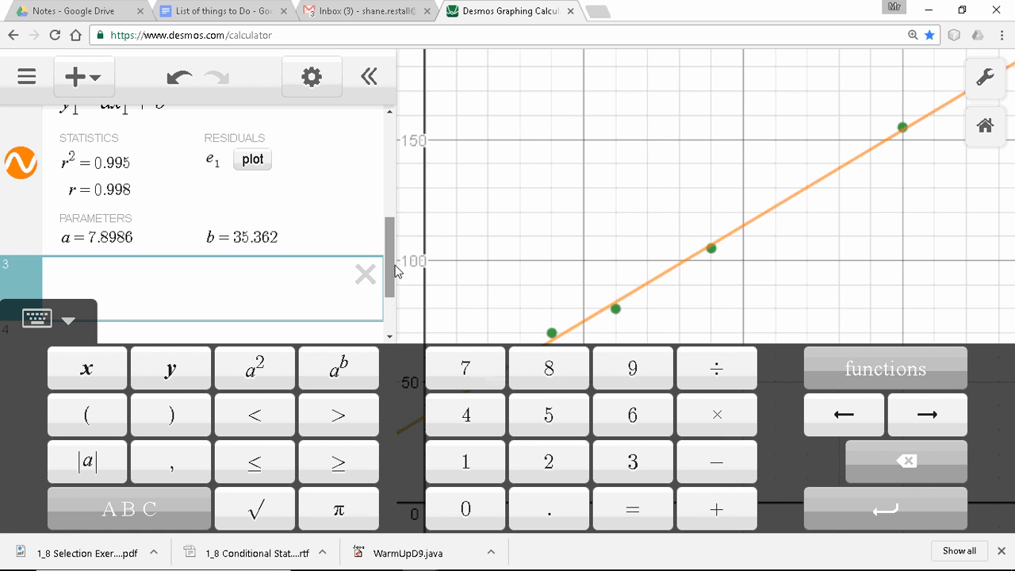
{"action": "left_click", "coordinate": [165, 383]}
{"action": "left_click", "coordinate": [465, 461]}
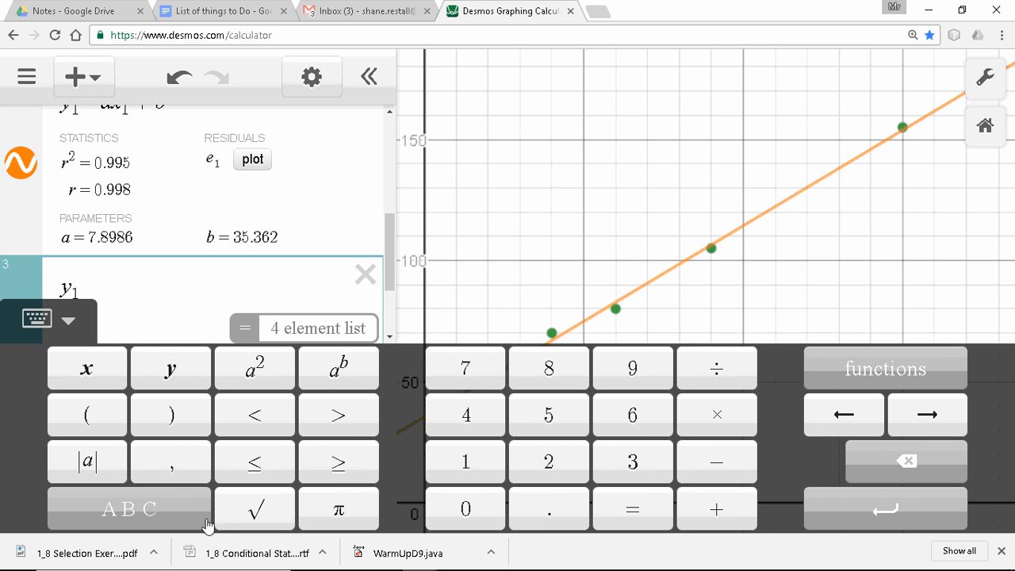
{"action": "left_click", "coordinate": [129, 508]}
{"action": "left_click", "coordinate": [651, 514]}
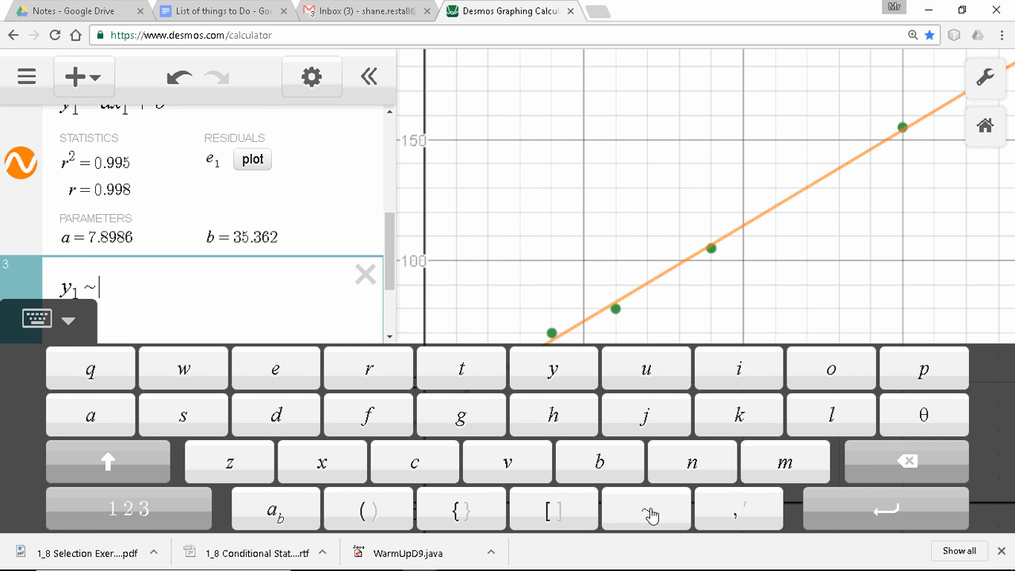
{"action": "type", "text": "a"}
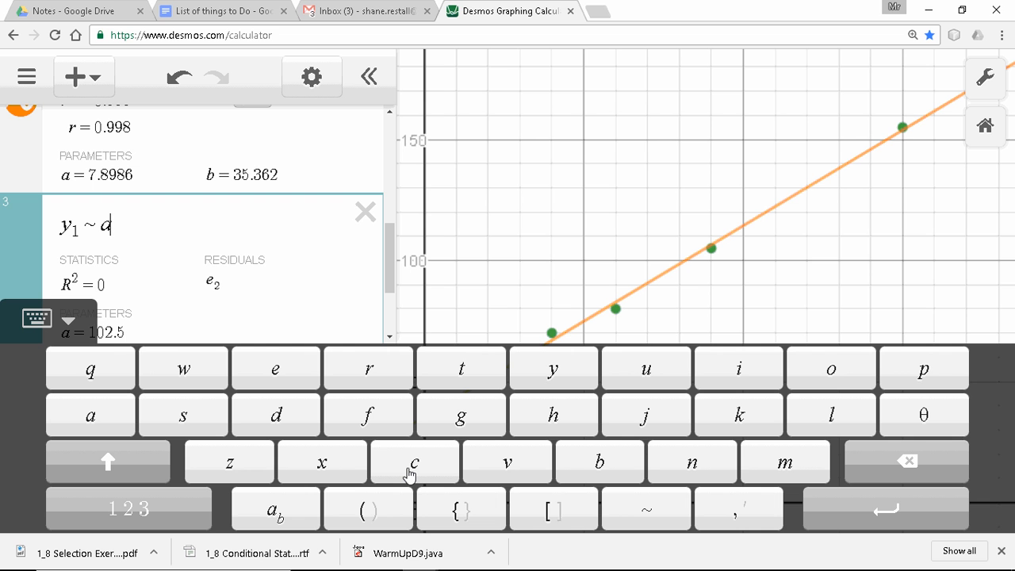
{"action": "type", "text": "x"}
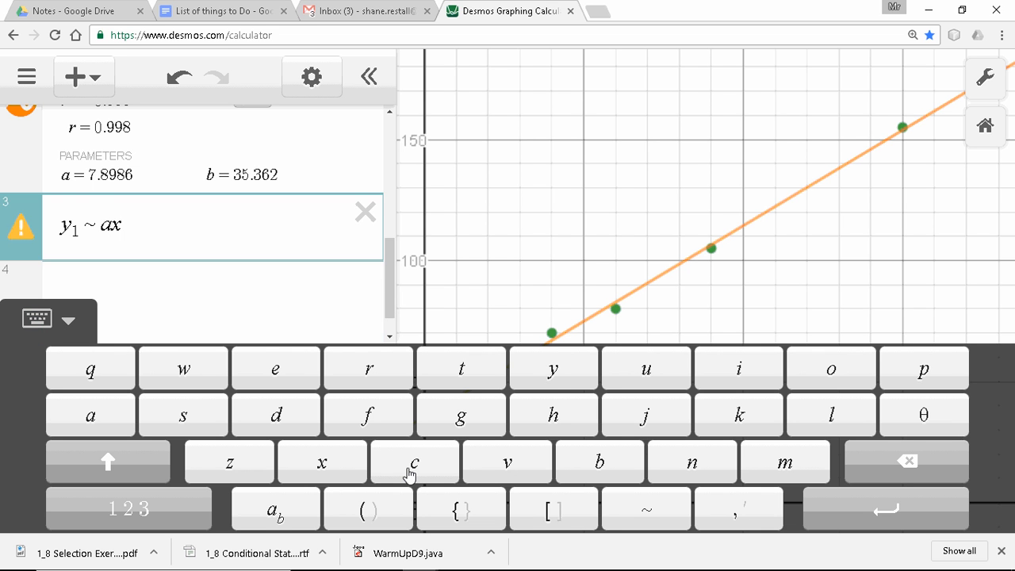
{"action": "type", "text": "1"}
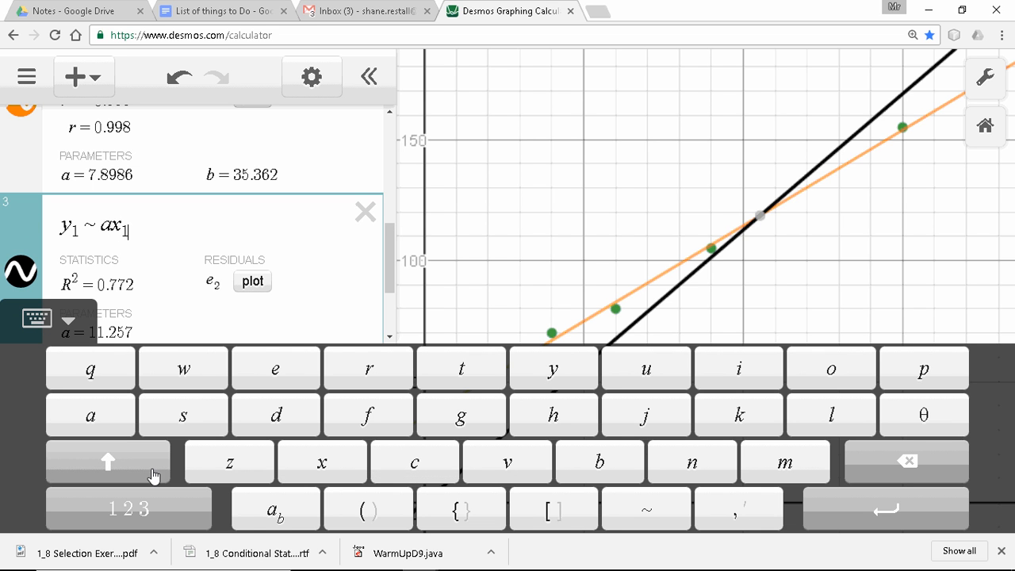
{"action": "left_click", "coordinate": [143, 511]}
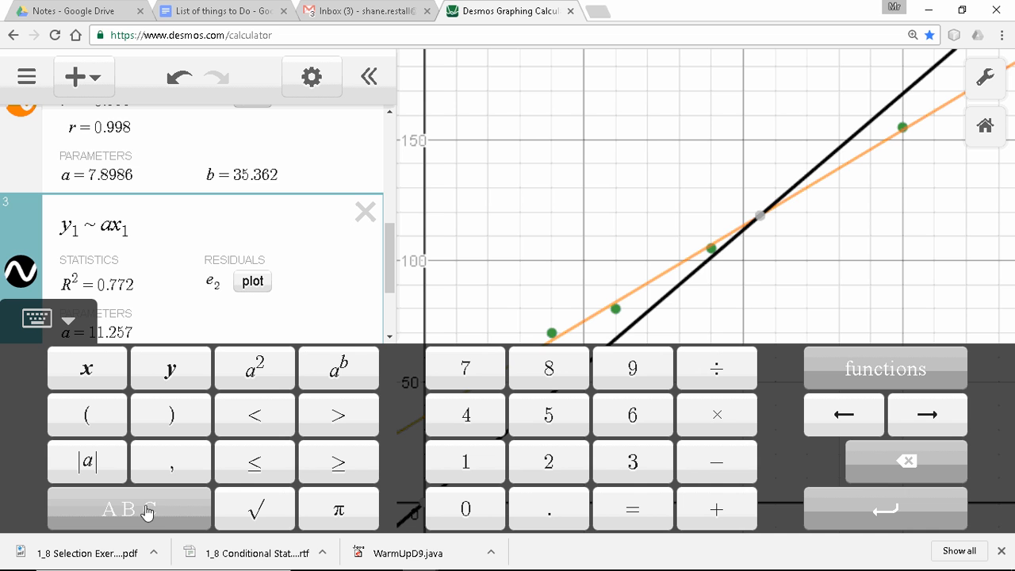
{"action": "left_click", "coordinate": [270, 366]}
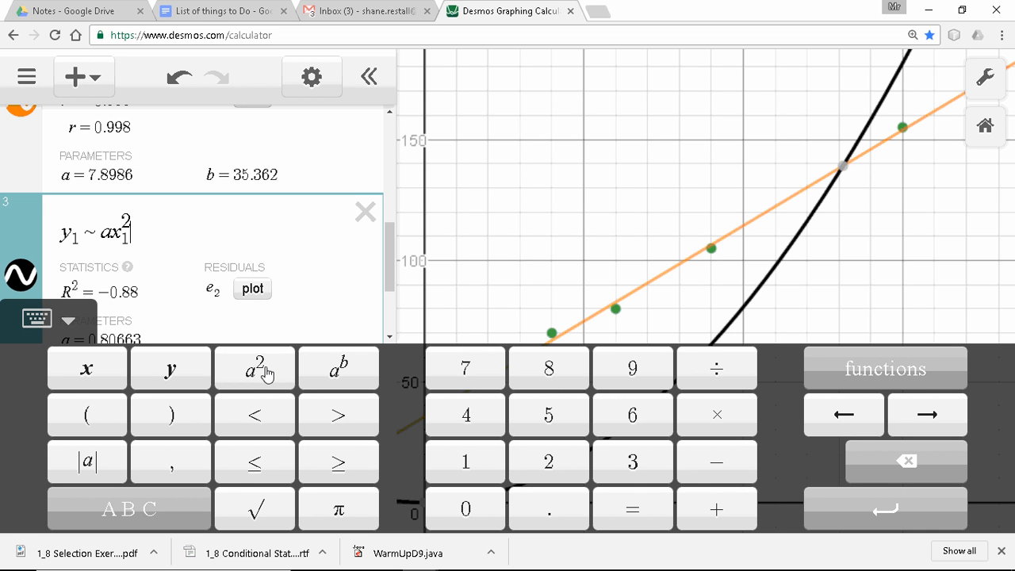
{"action": "type", "text": "+ b"}
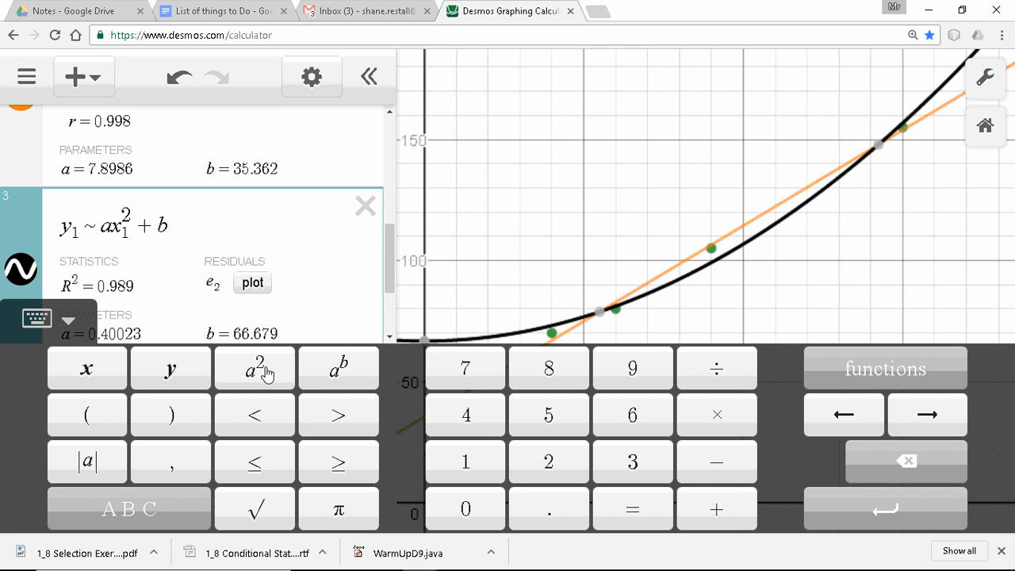
{"action": "type", "text": "x_1 "}
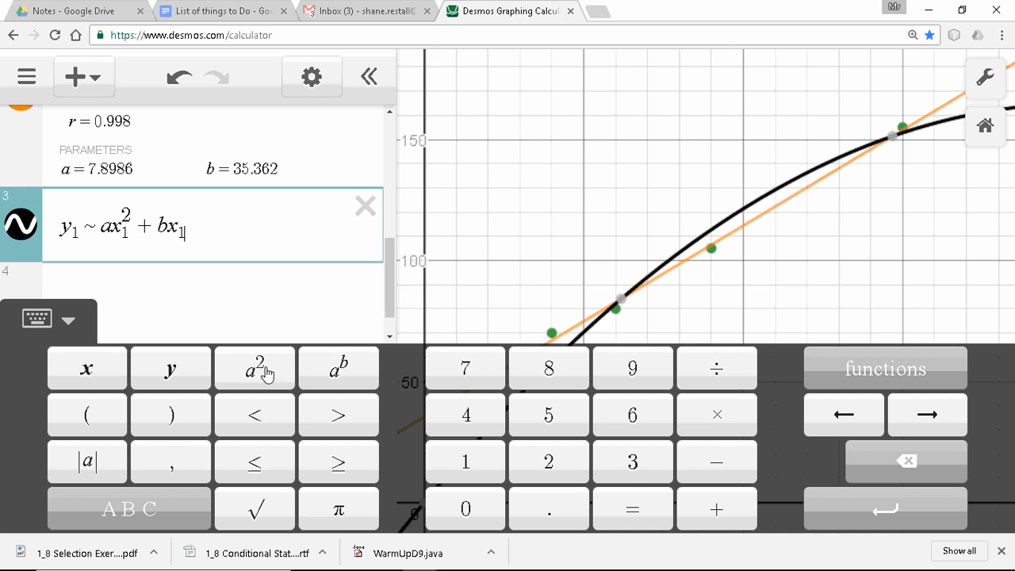
{"action": "type", "text": "+ c"}
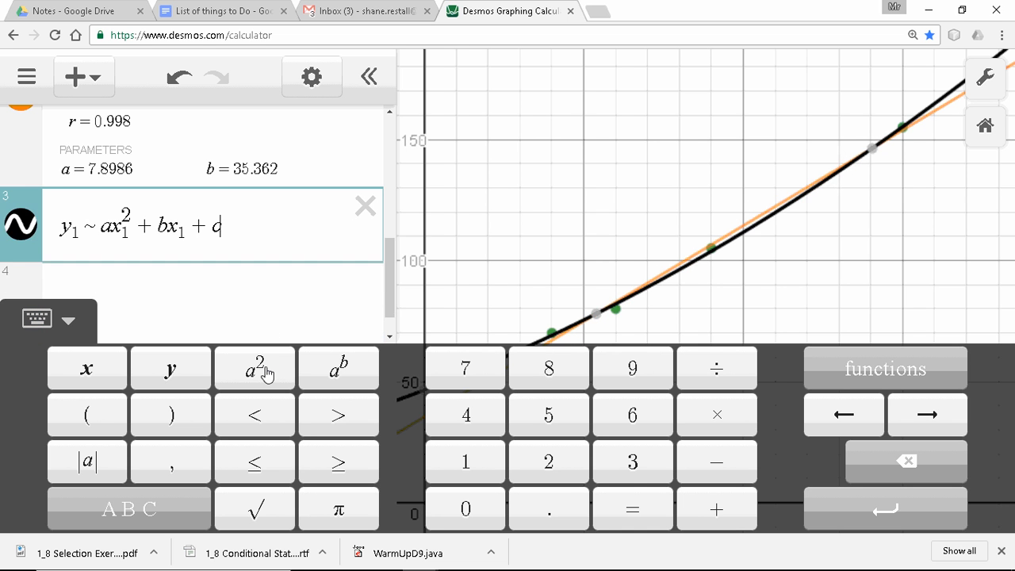
{"action": "left_click", "coordinate": [833, 248]}
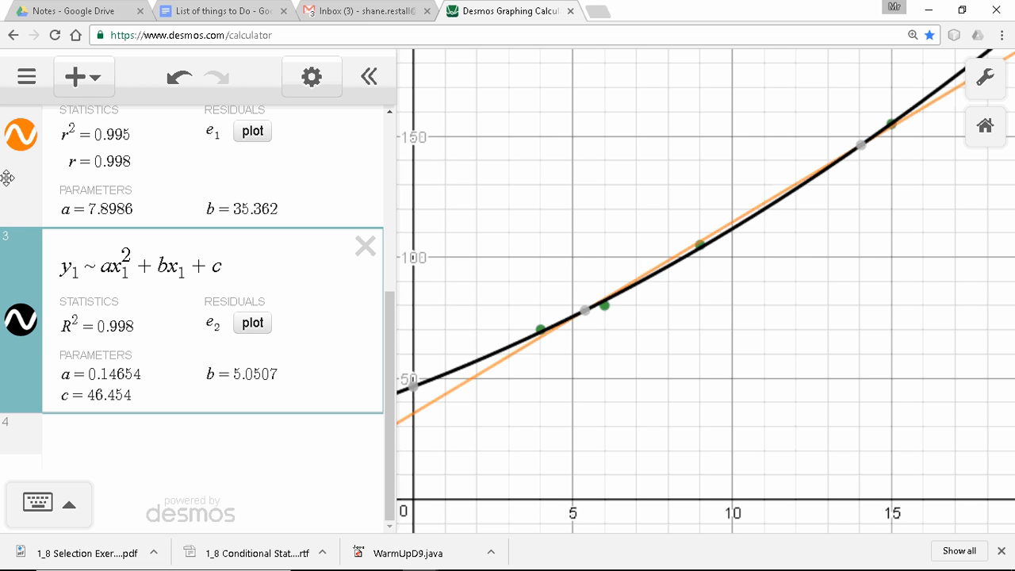
Step: Hide and reshow the linear and quadratic curves in turn to compare their fit, leaving the linear curve hidden
{"action": "left_click", "coordinate": [21, 136]}
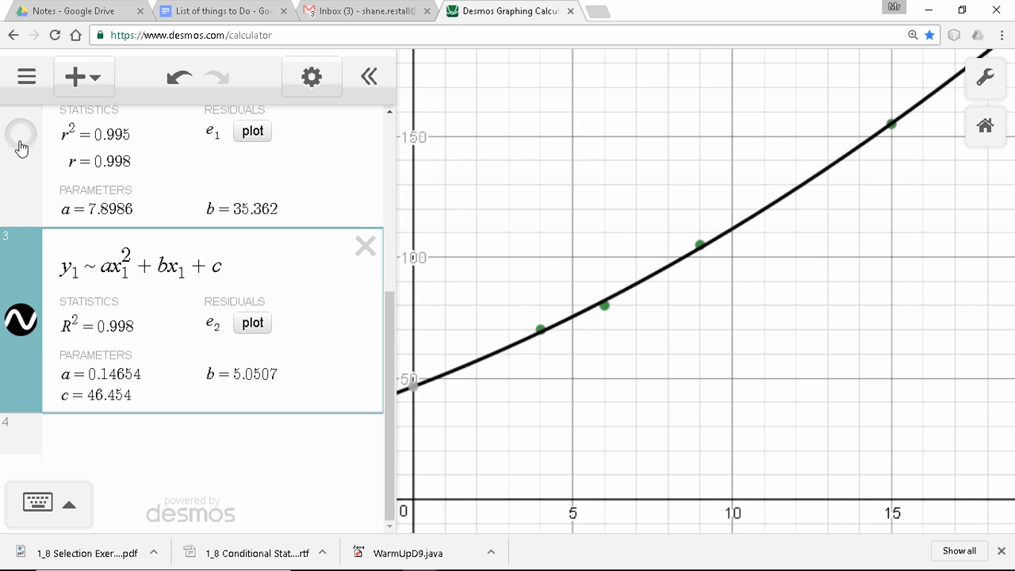
{"action": "left_click", "coordinate": [20, 146]}
{"action": "left_click", "coordinate": [28, 324]}
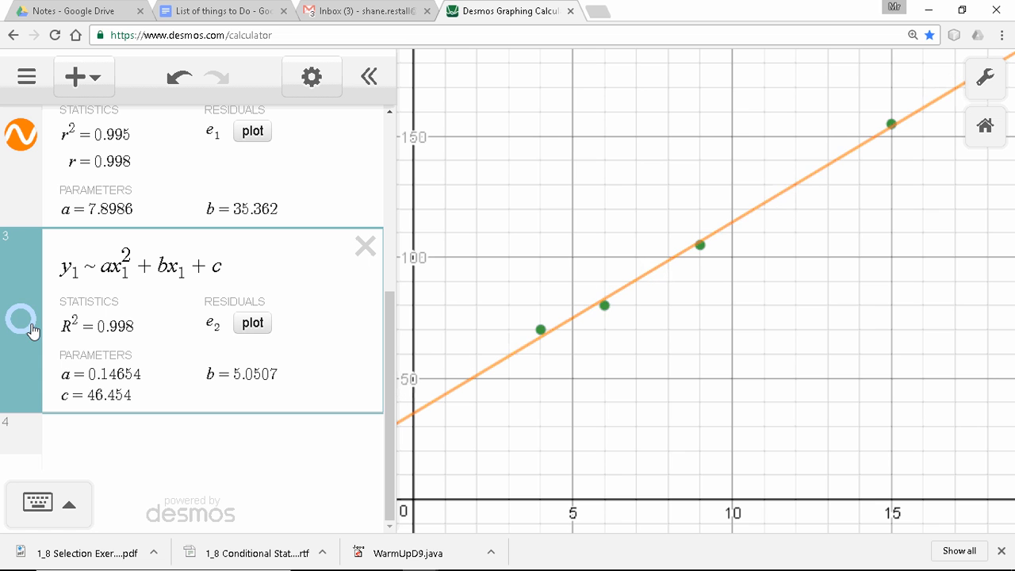
{"action": "left_click", "coordinate": [29, 325]}
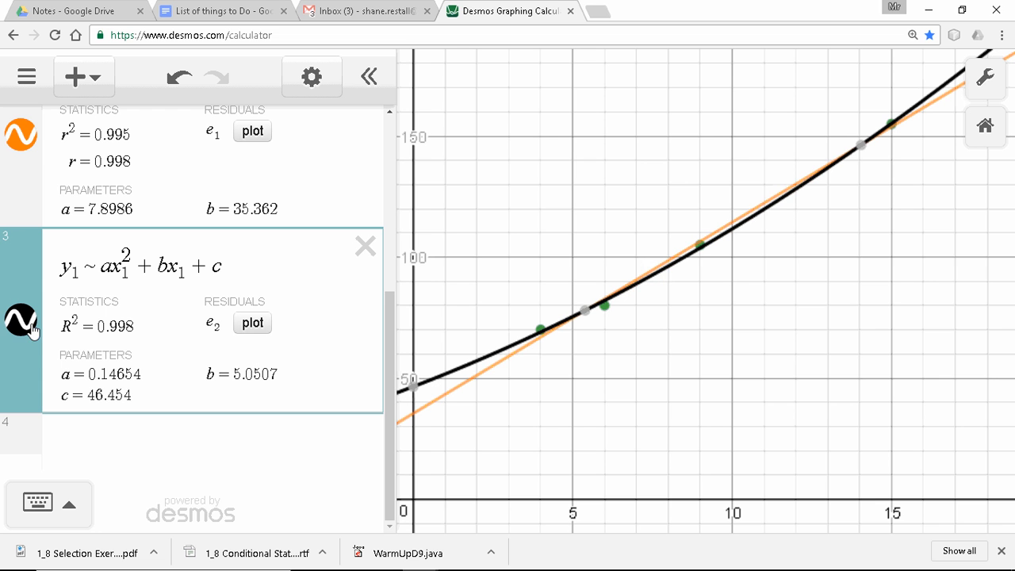
{"action": "left_click", "coordinate": [19, 151]}
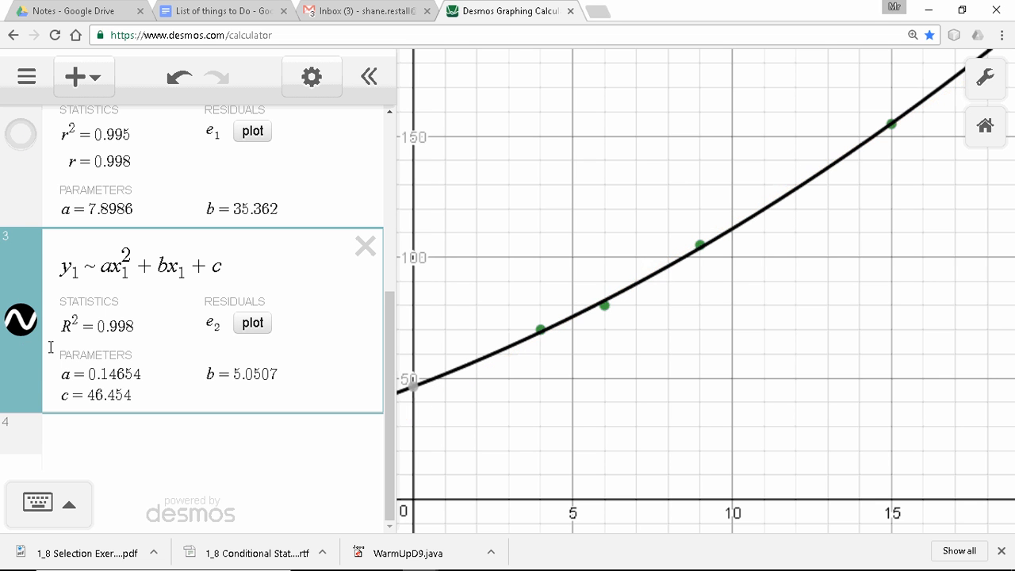
Step: Enter the exponential regression y₁ ~ ab^(x₁) as the fourth expression, below the quadratic regression
{"action": "left_click", "coordinate": [25, 442]}
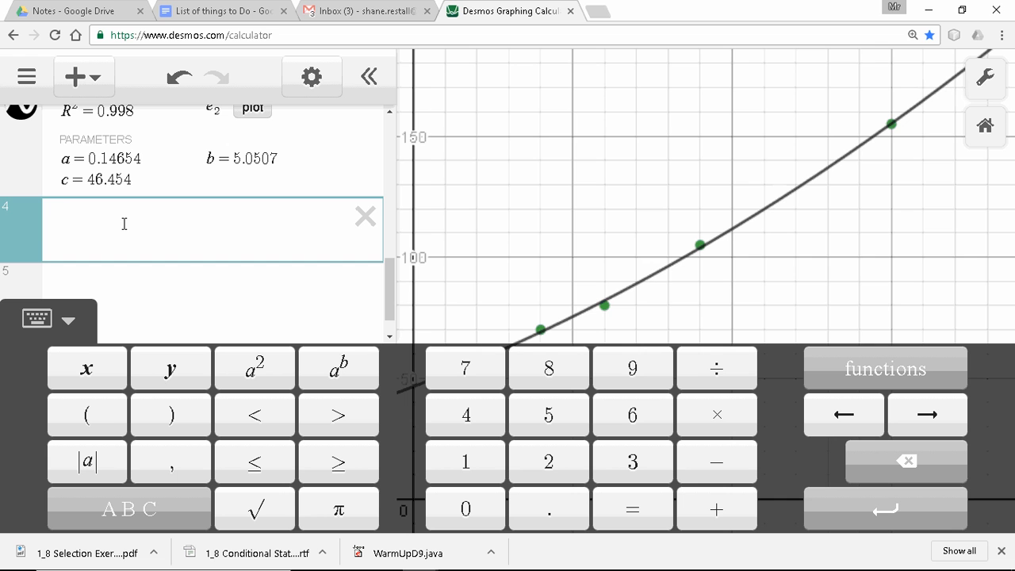
{"action": "type", "text": "y_"}
{"action": "type", "text": "1"}
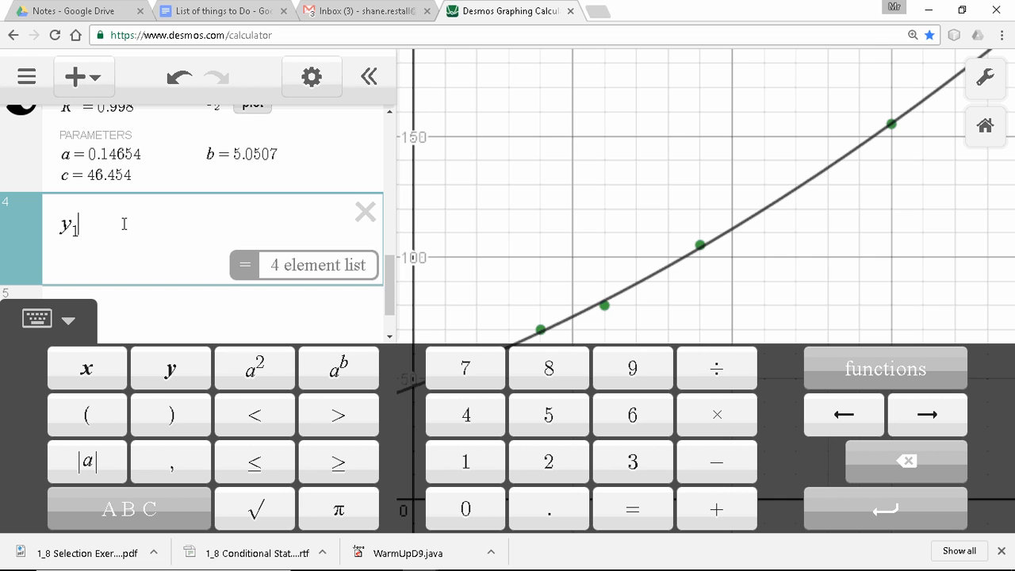
{"action": "type", "text": "~"}
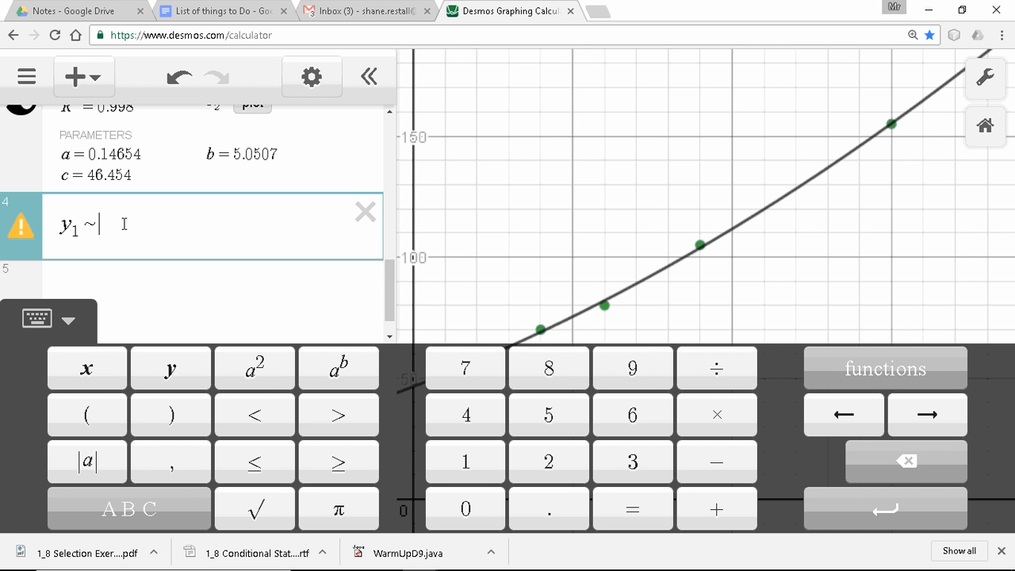
{"action": "type", "text": "ab^"}
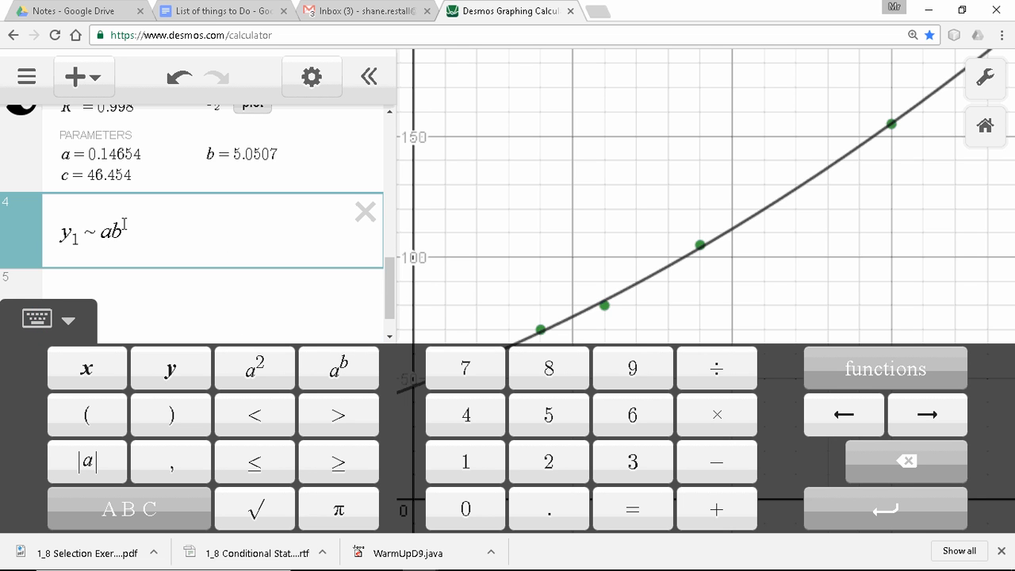
{"action": "type", "text": "x1"}
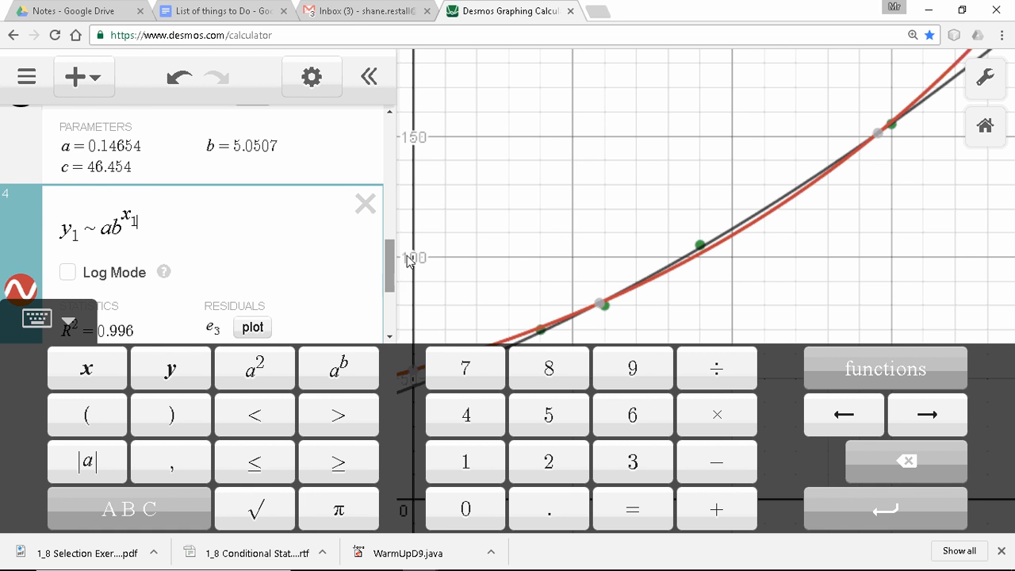
Step: Hide the quadratic regression curve to leave only the exponential curve plotted with the data points
{"action": "mouse_move", "coordinate": [392, 263]}
{"action": "left_mouse_down"}
{"action": "mouse_move", "coordinate": [397, 215]}
{"action": "mouse_move", "coordinate": [400, 246]}
{"action": "left_mouse_up"}
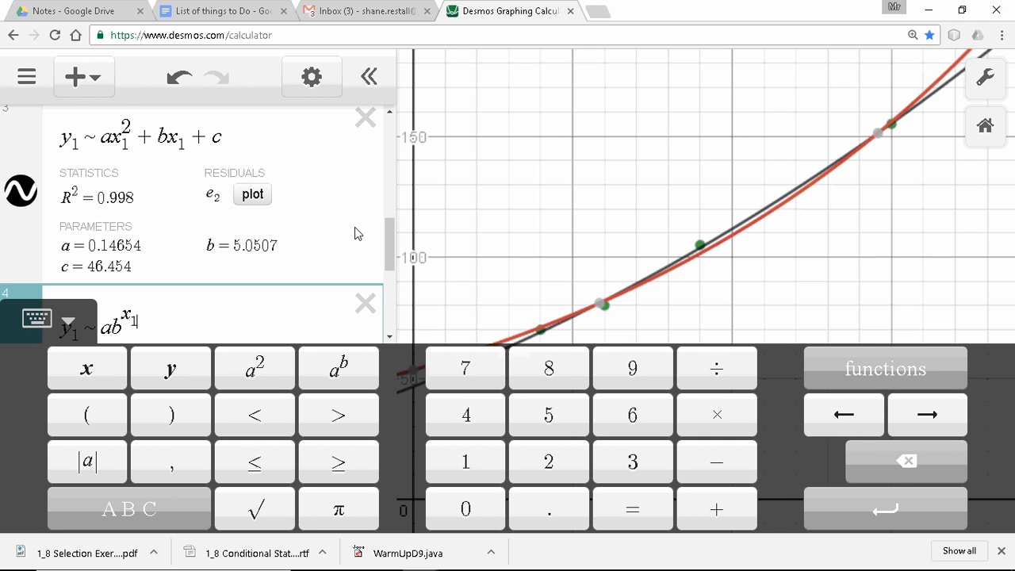
{"action": "mouse_move", "coordinate": [385, 240]}
{"action": "left_mouse_down"}
{"action": "mouse_move", "coordinate": [385, 295]}
{"action": "mouse_move", "coordinate": [385, 244]}
{"action": "left_mouse_up"}
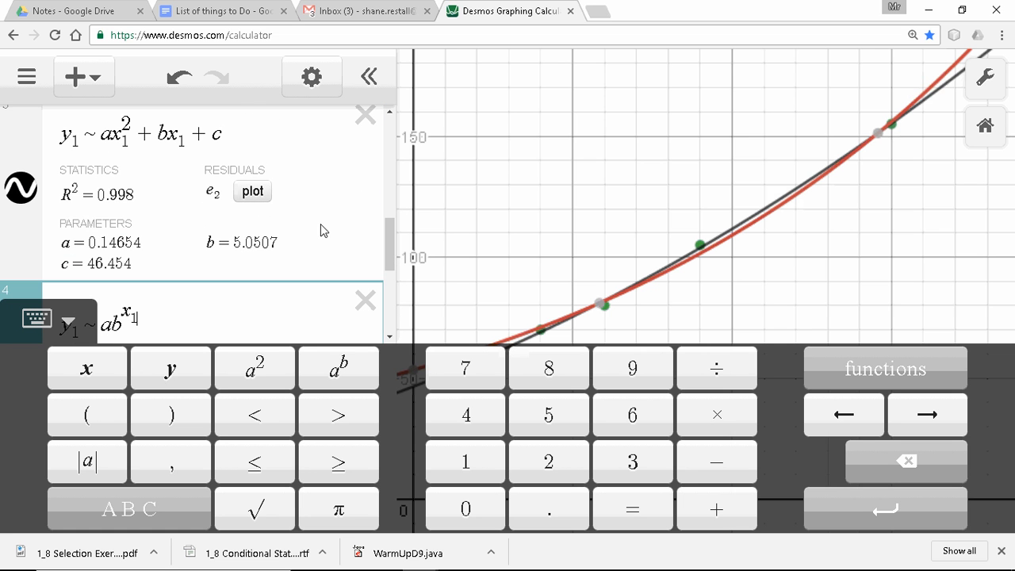
{"action": "left_click", "coordinate": [143, 188]}
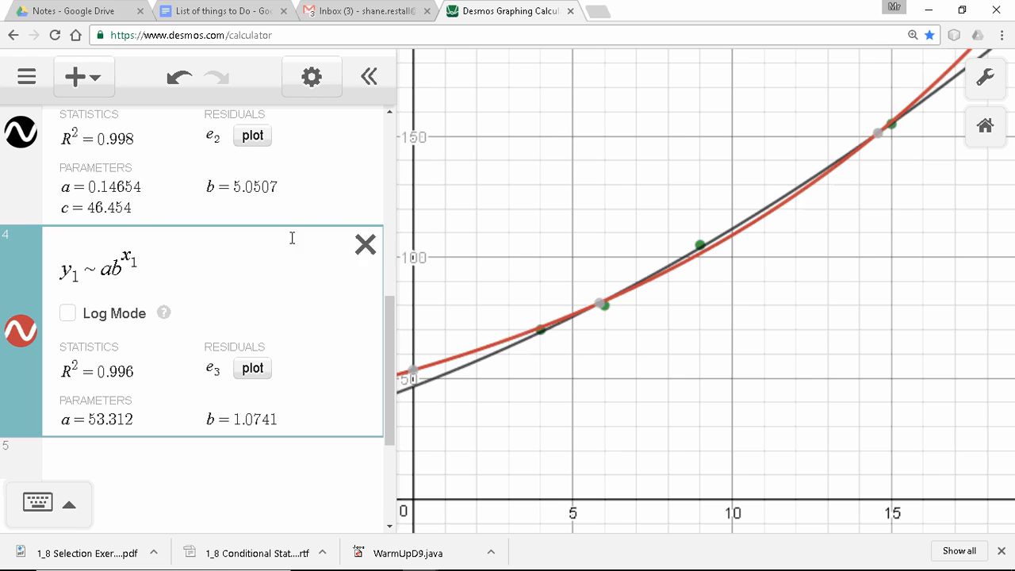
{"action": "left_click", "coordinate": [20, 132]}
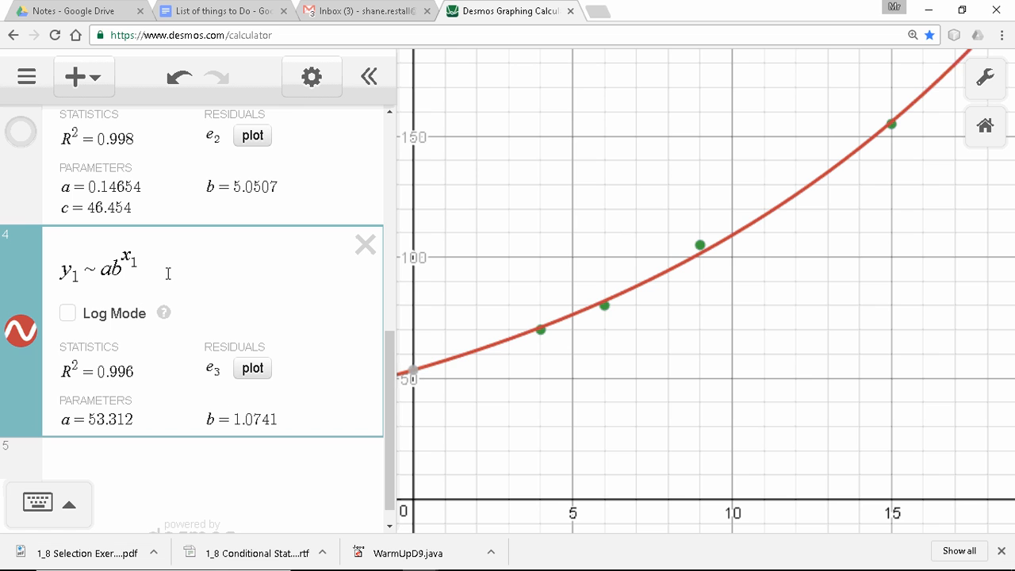
{"action": "mouse_move", "coordinate": [313, 570]}
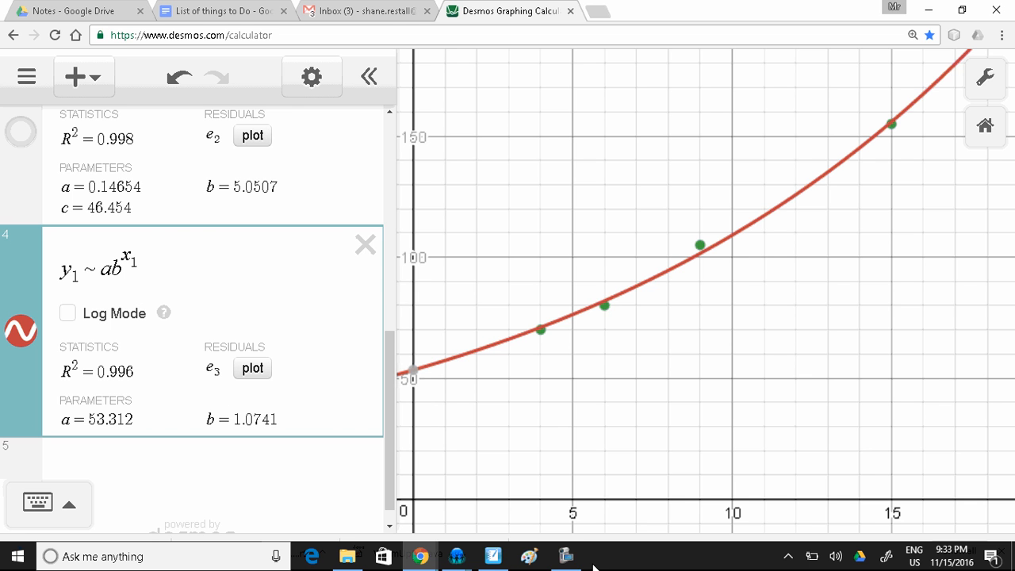
{"action": "left_click", "coordinate": [568, 557]}
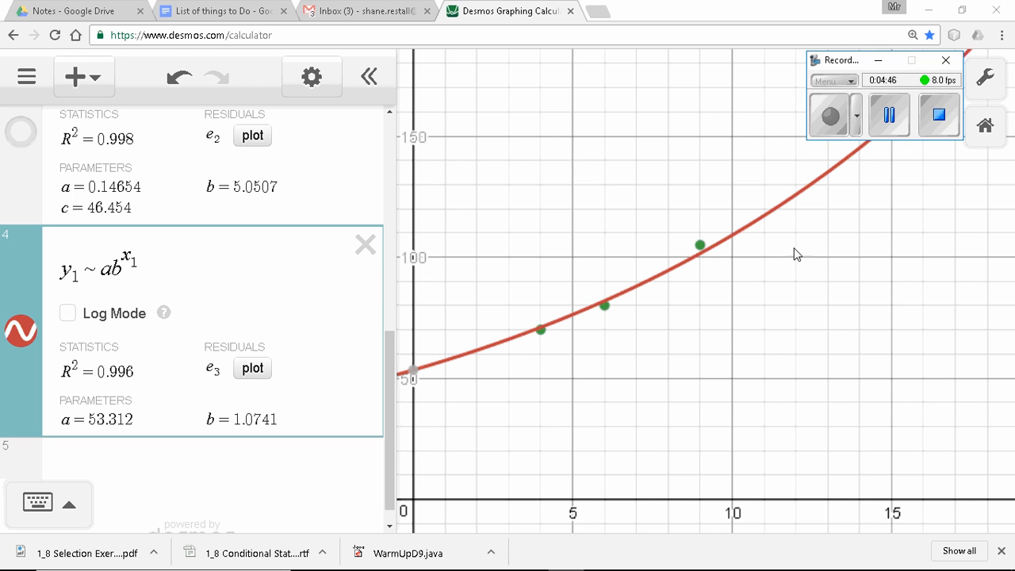